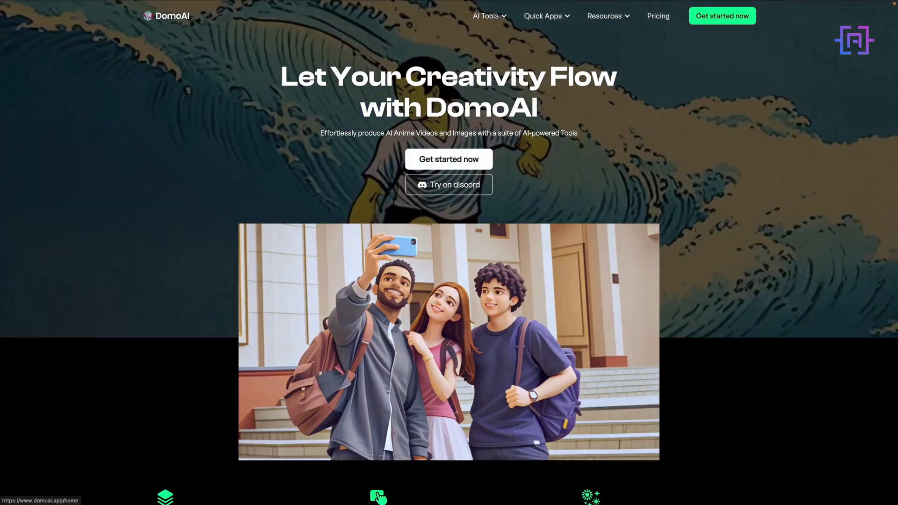
# Sign in to the DomoAI web app and upload the first listed file to the Video tool.
pyautogui.click(449, 159)
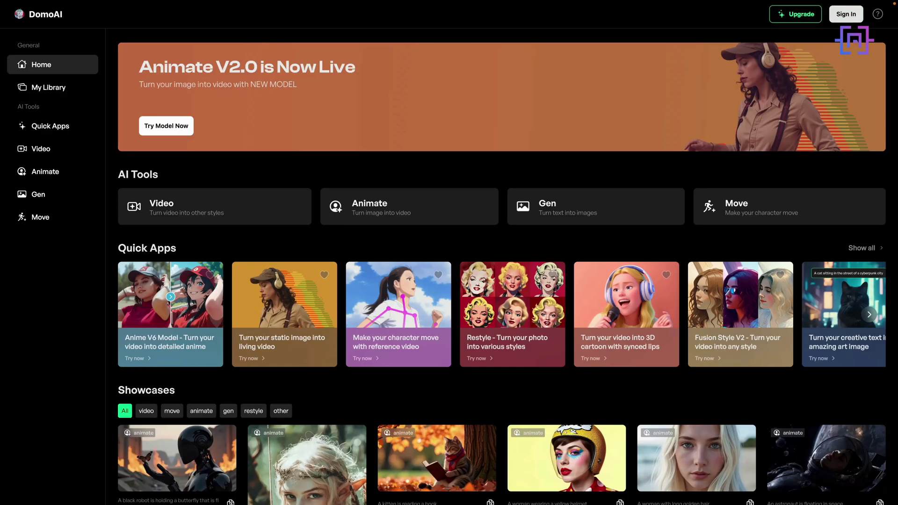
pyautogui.click(846, 14)
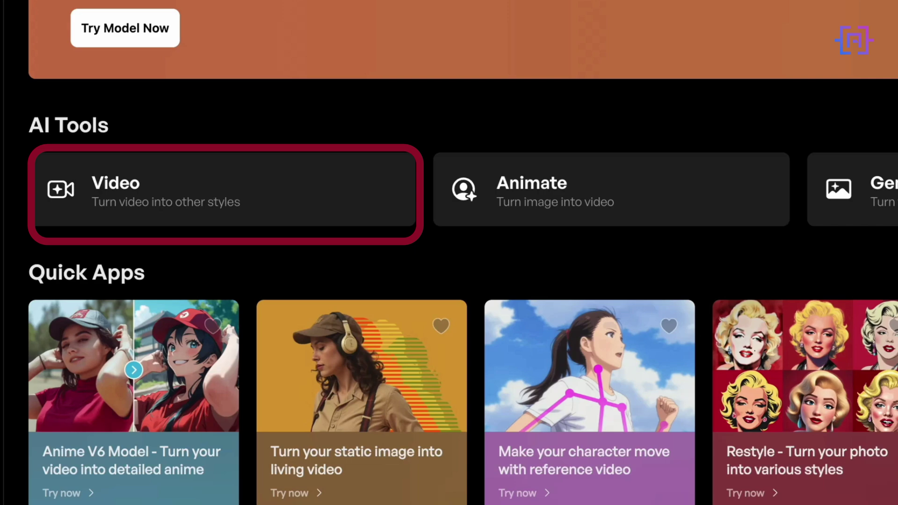
pyautogui.click(127, 187)
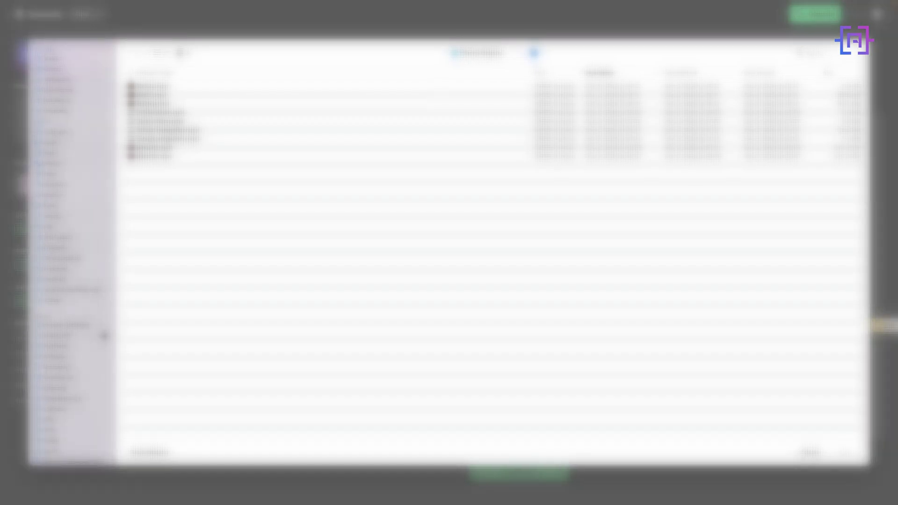
pyautogui.click(149, 86)
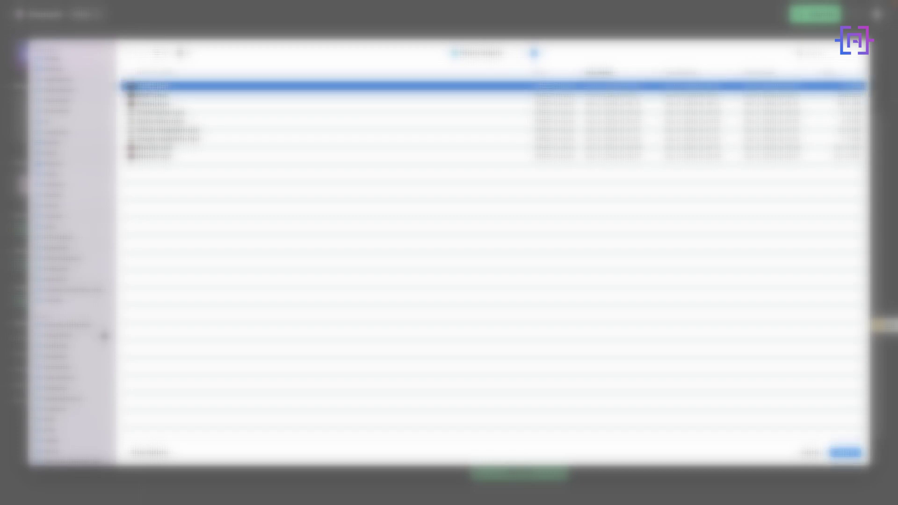
pyautogui.press('Return')
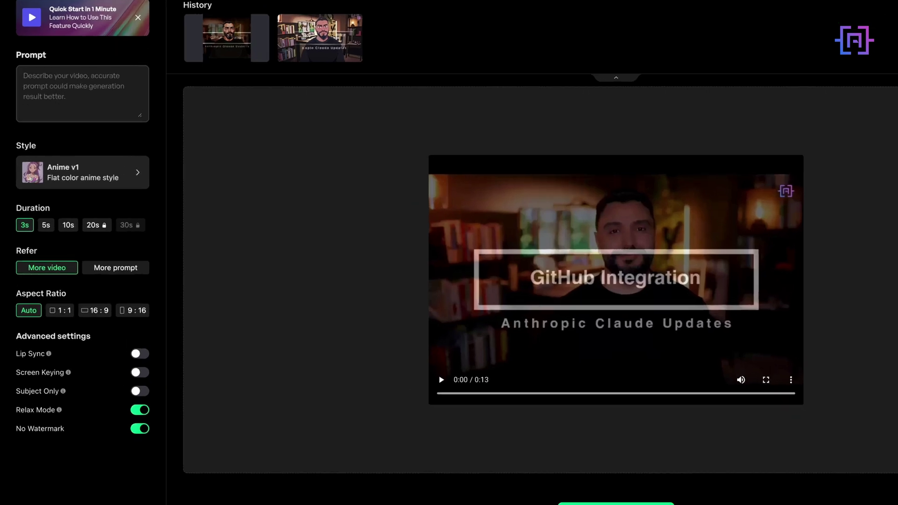
# Generate a 10s Anime v1 video with Lip Sync on, prompting a dark, gritty Heath Ledger Joker with messy green hair and smeared clown makeup.
pyautogui.click(70, 185)
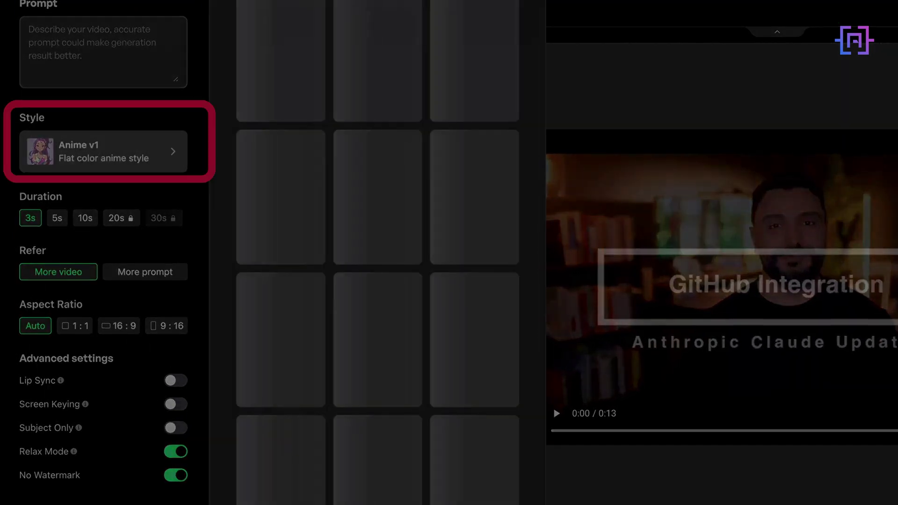
pyautogui.scroll(-20, 378, 253)
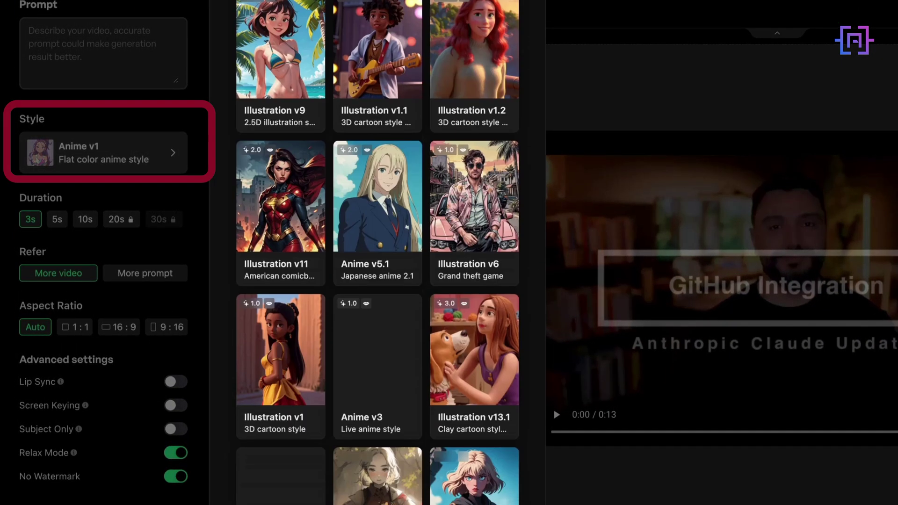
pyautogui.press('Escape')
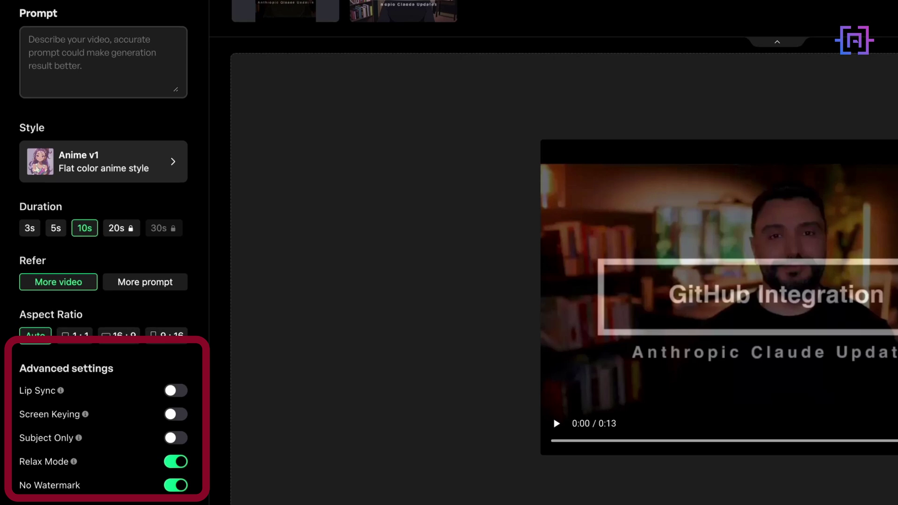
pyautogui.click(176, 391)
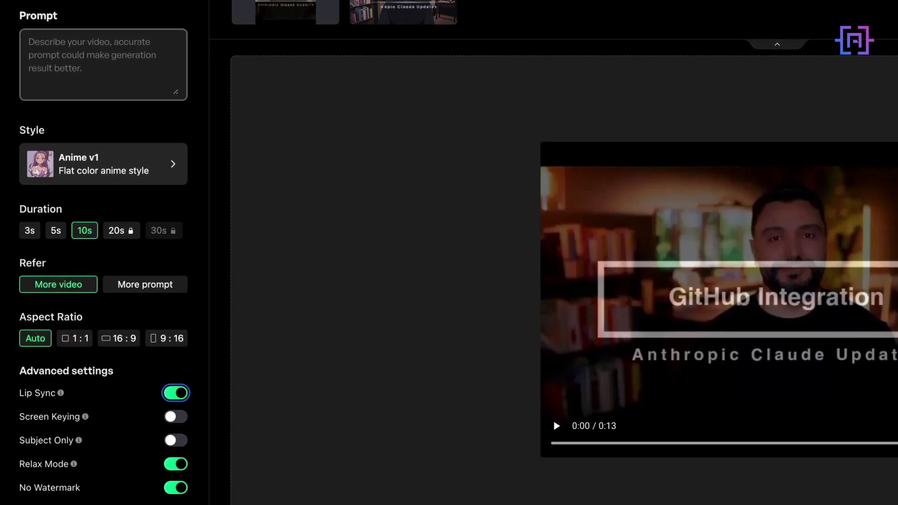
pyautogui.hotkey('ctrl', 'v')
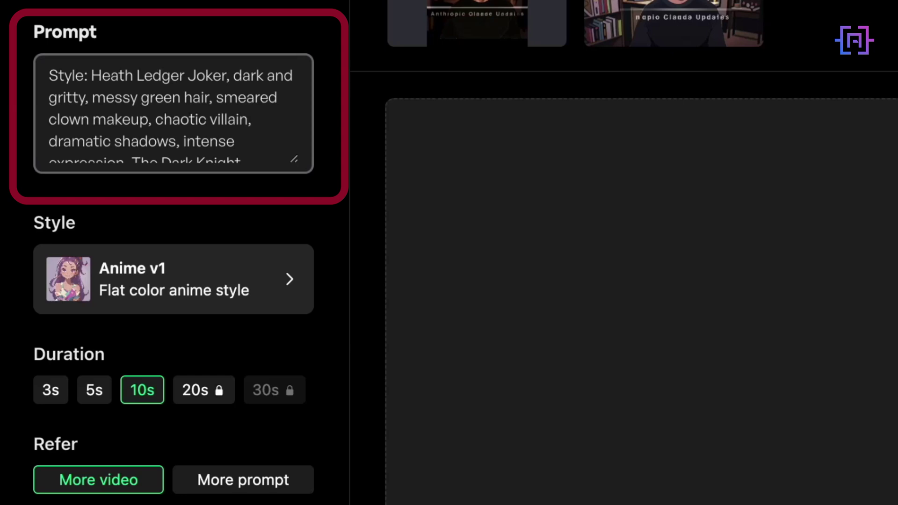
pyautogui.scroll(-1, 173, 114)
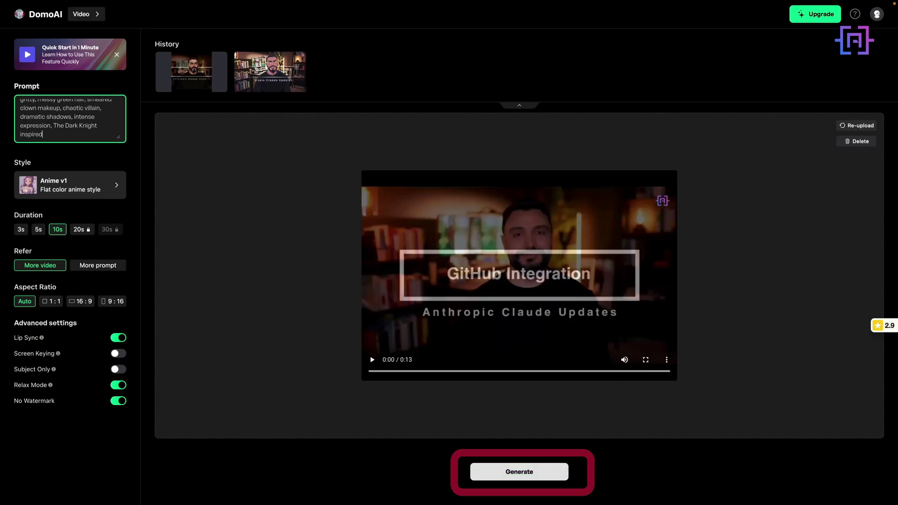
pyautogui.click(512, 472)
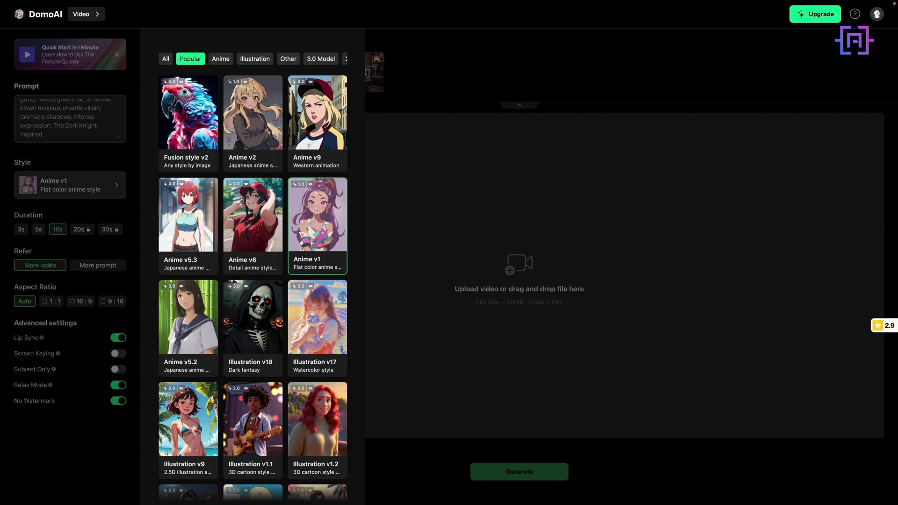
# Look through the video styles in the Popular, Anime, Illustration, Other and 3.0 Model categories.
pyautogui.scroll(-3, 252, 234)
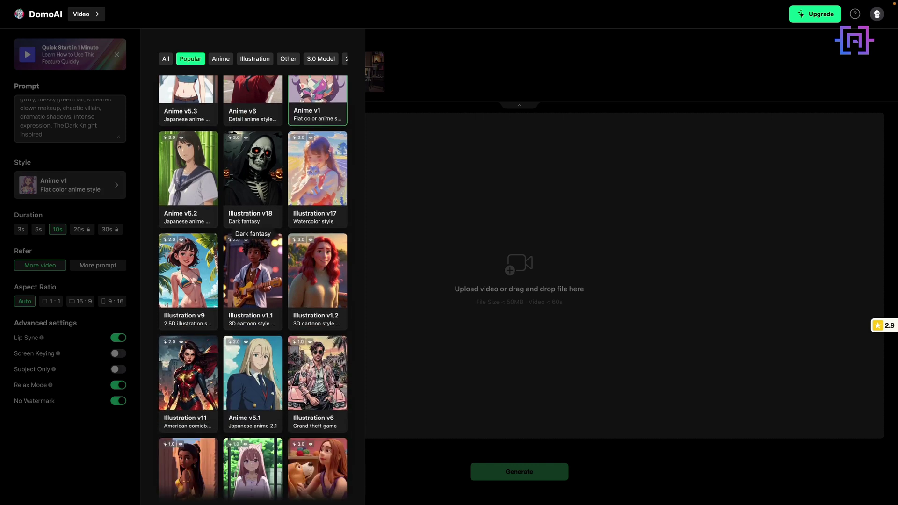
pyautogui.click(221, 58)
pyautogui.click(254, 59)
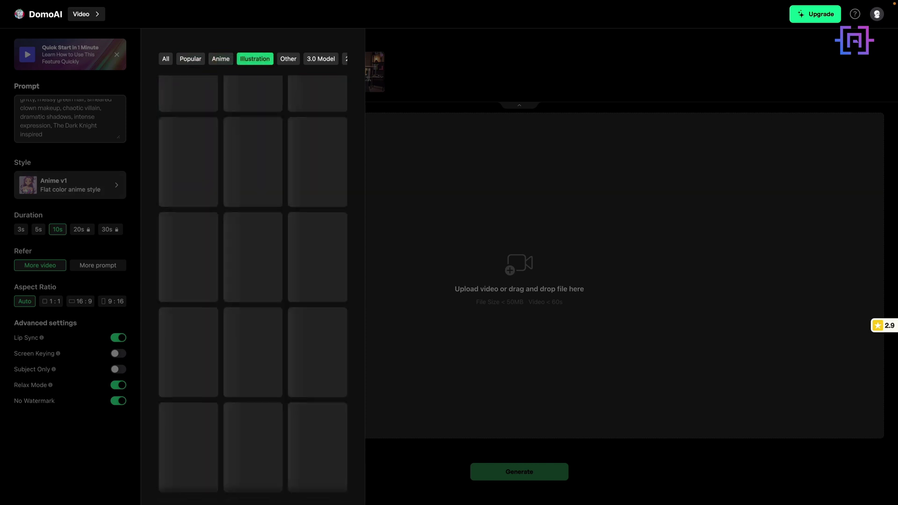
pyautogui.click(288, 59)
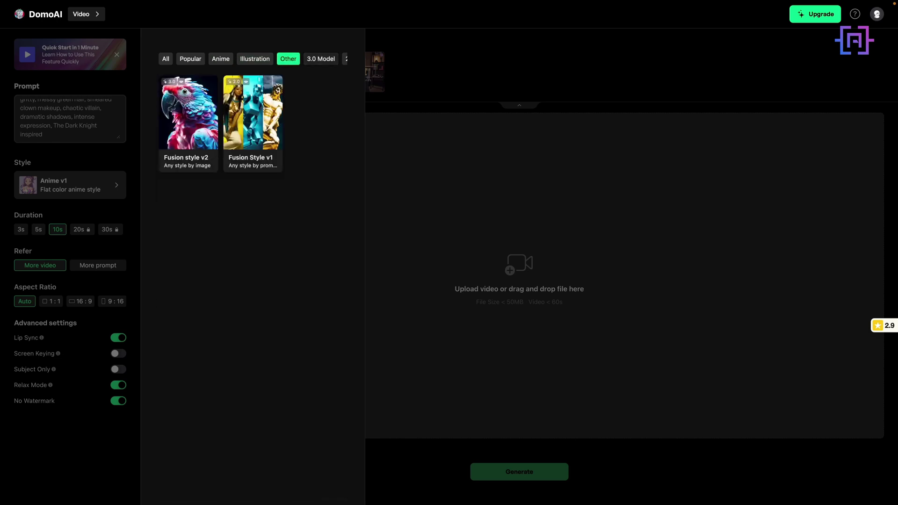
pyautogui.click(321, 58)
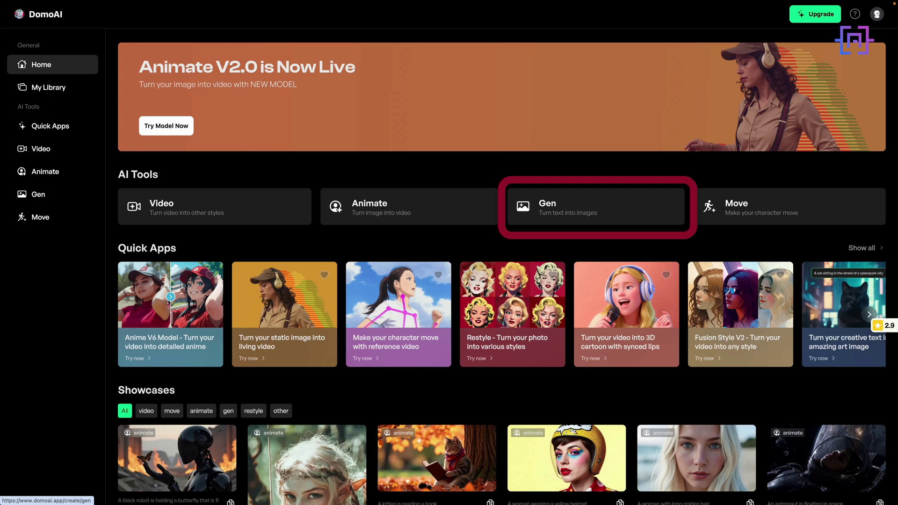
# Open the Gen text-to-image tool and choose the Illustration XL v1 style.
pyautogui.click(534, 213)
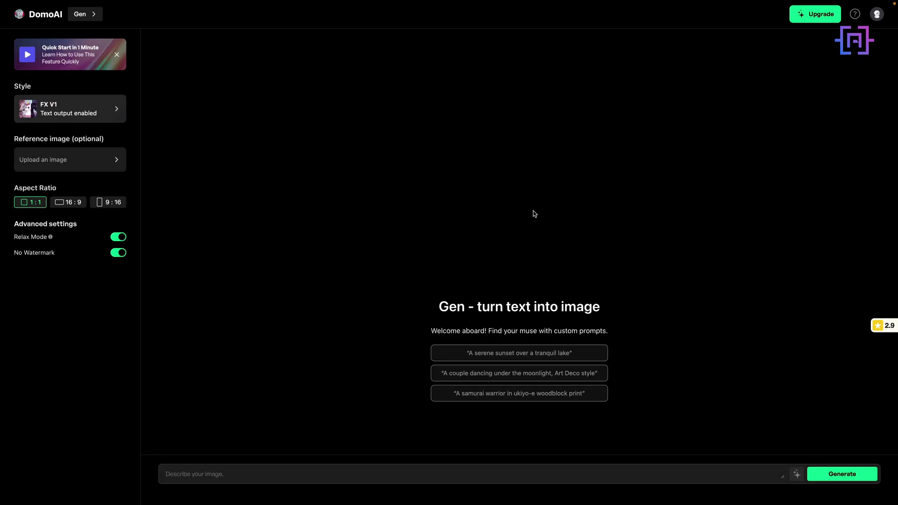
pyautogui.click(70, 109)
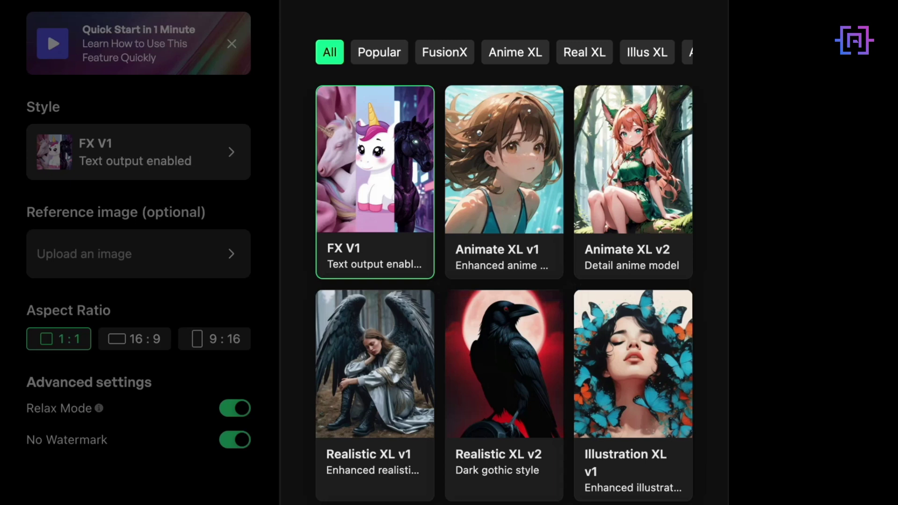
pyautogui.click(634, 444)
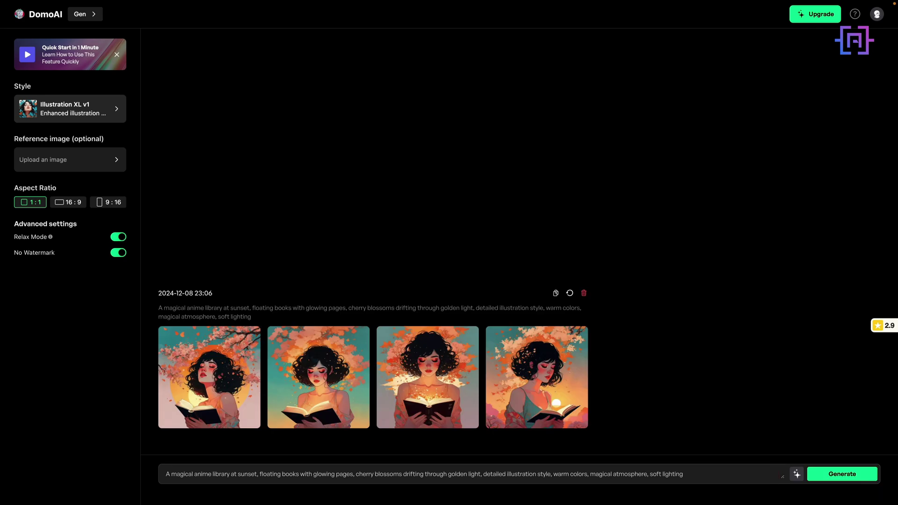
# View the first generated anime library image enlarged and close the preview.
pyautogui.click(192, 383)
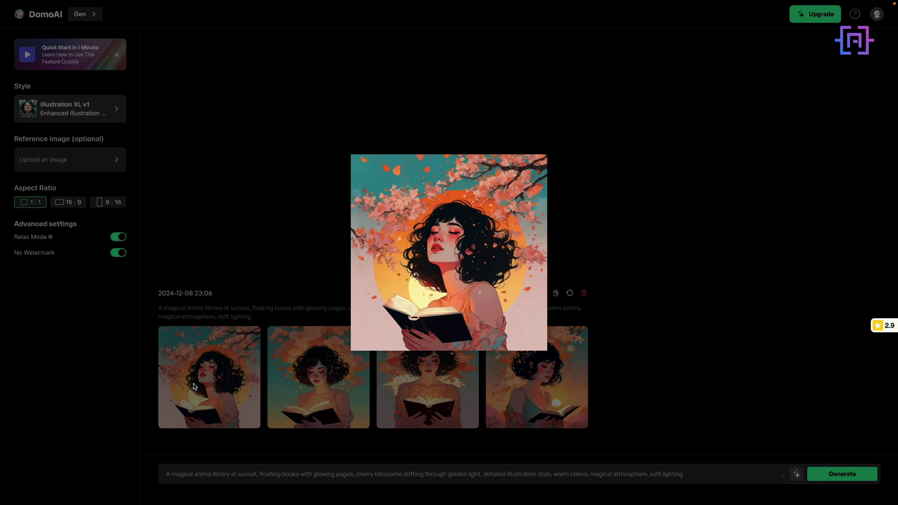
pyautogui.press('Escape')
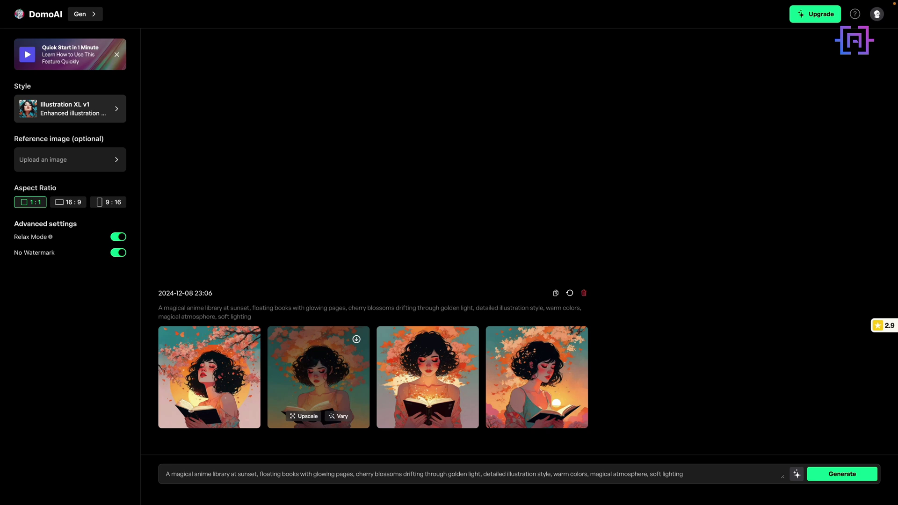
# Generate images from reference 2024-12-08_23-24-11.png, replacing the prompt with an anime young explorer in adventurer's outfit, glowing crystal bridge and magical starlit ocean background.
pyautogui.click(468, 474)
pyautogui.hotkey('ctrl', 'a')
pyautogui.press('BackSpace')
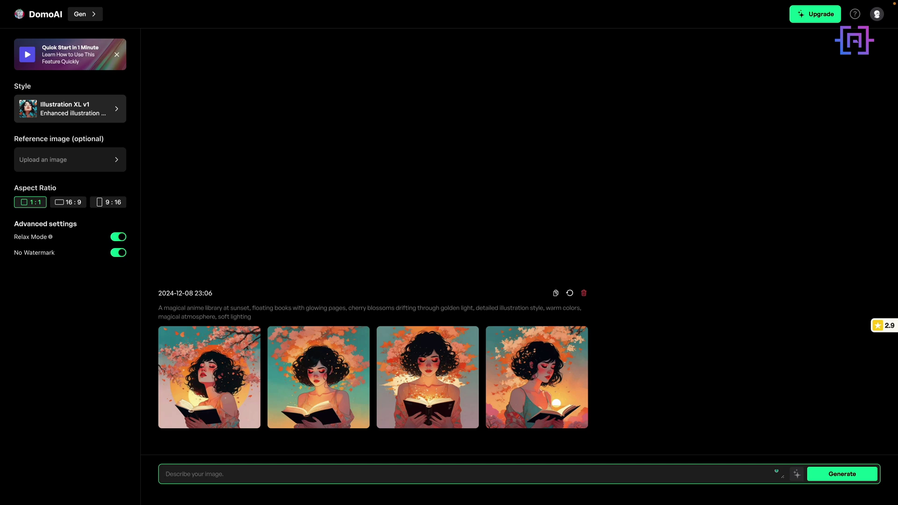
pyautogui.hotkey('ctrl', 'v')
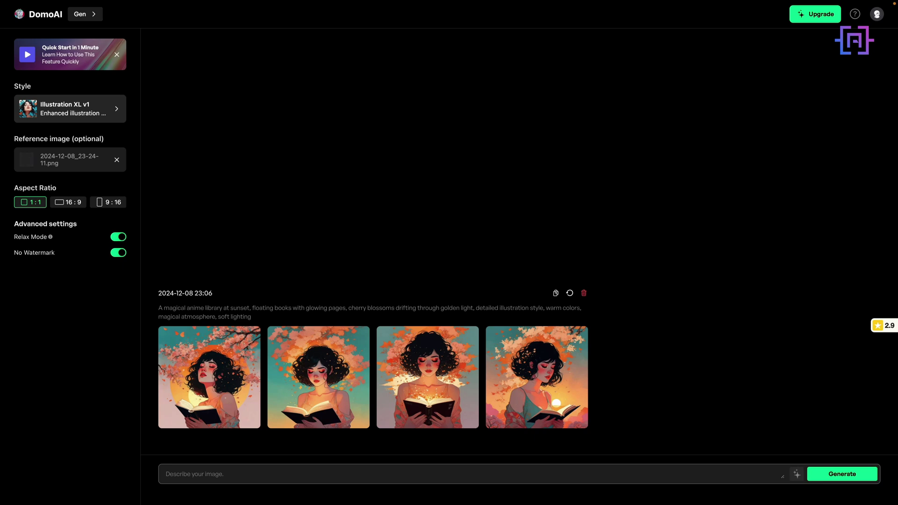
pyautogui.write("Transform into complete anime character, young explorer with determined expression, wearing adventurer's outfit, crystal bridge glowing beneath feet, magical starlit ocean background, ethereal anime art style, cinematic composition, inspired by your name and weathering with you art style")
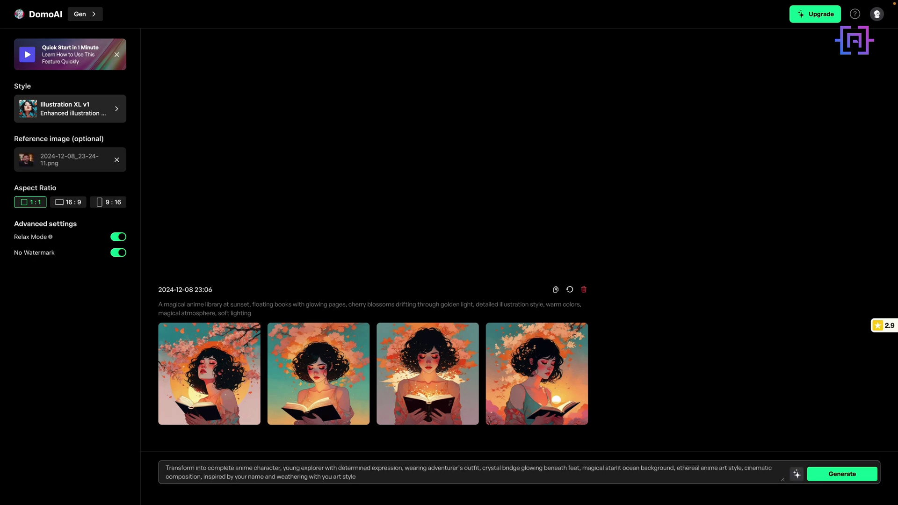
pyautogui.press('Return')
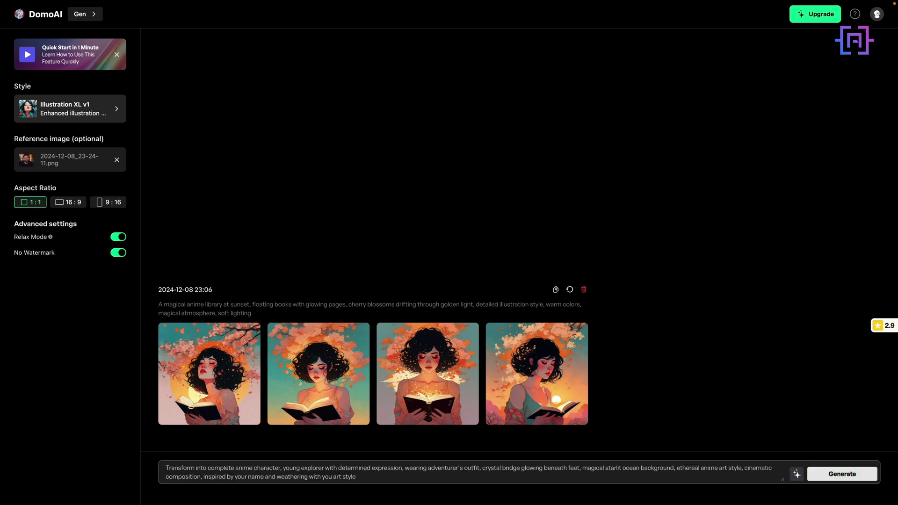
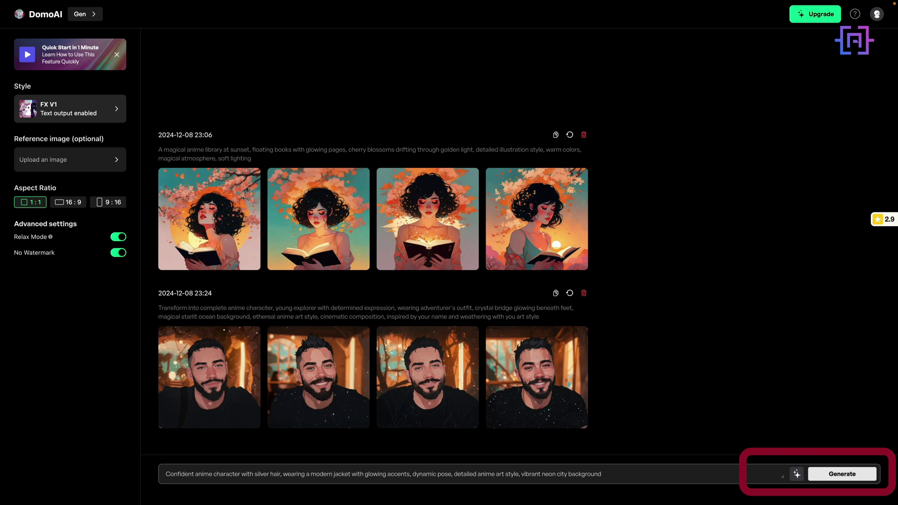
# Generate FX V1 images at 1:1 of a confident silver-haired anime character in a modern jacket with glowing accents against a vibrant neon city.
pyautogui.click(842, 474)
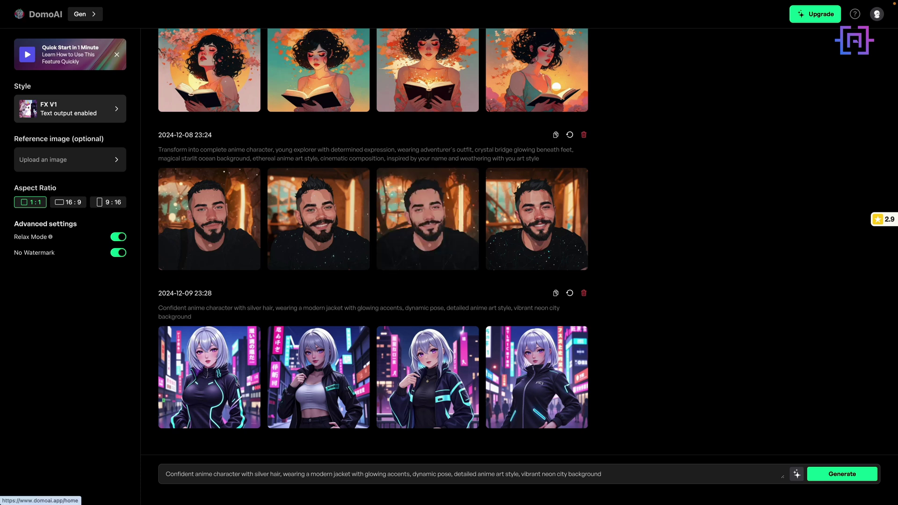
# Animate the silver-haired character image with model V 2.0 for 5s, prompting wind-blown hair and jacket, pulsing neon lights and cinematic camera movement, and play the result.
pyautogui.click(45, 14)
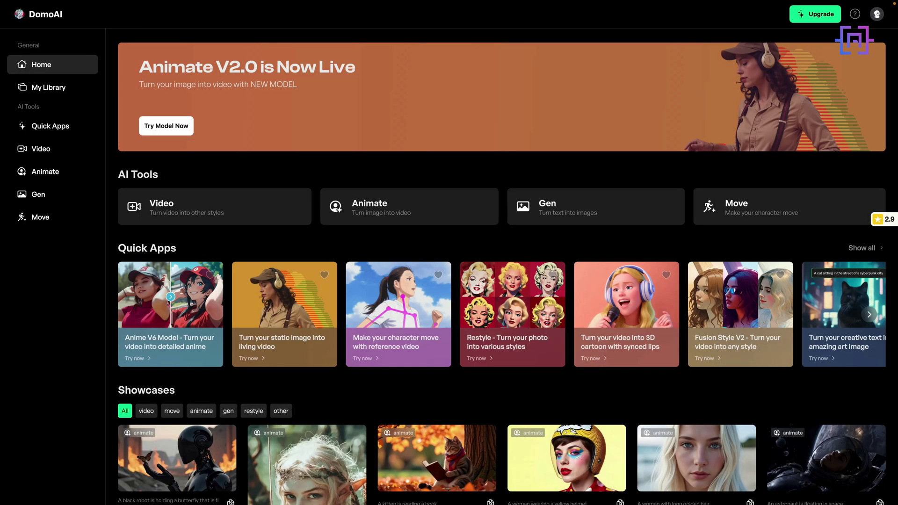
pyautogui.click(45, 171)
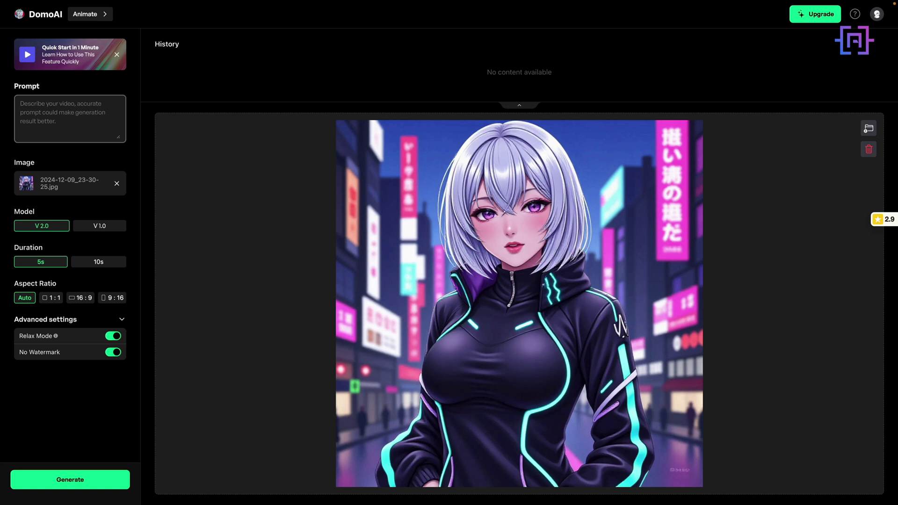
pyautogui.hotkey('ctrl', 'v')
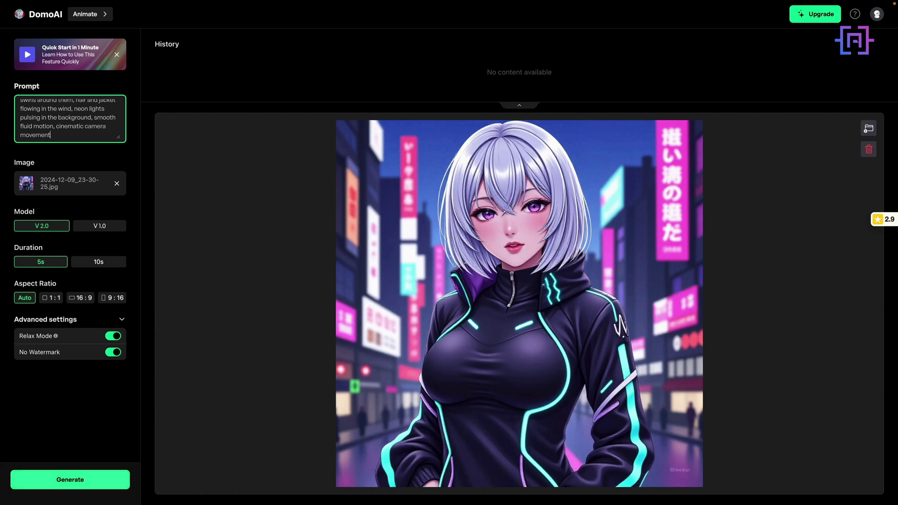
pyautogui.click(70, 480)
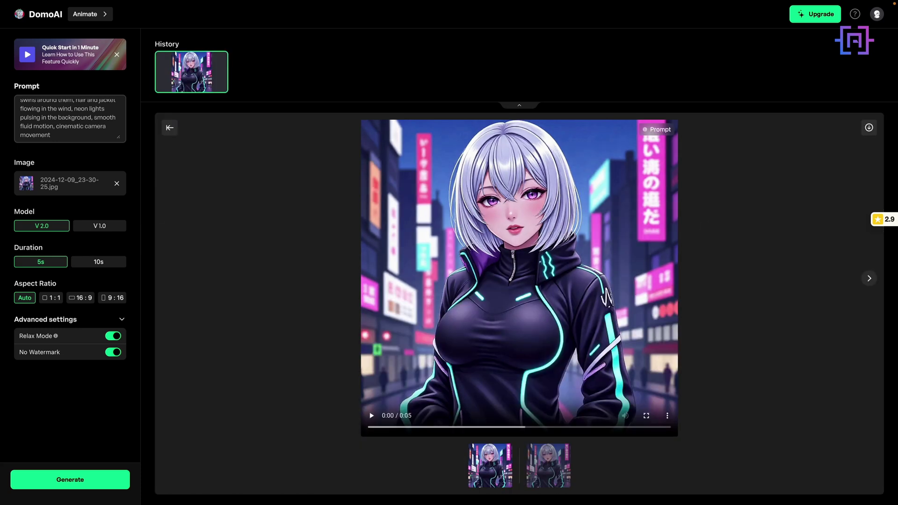
pyautogui.click(372, 416)
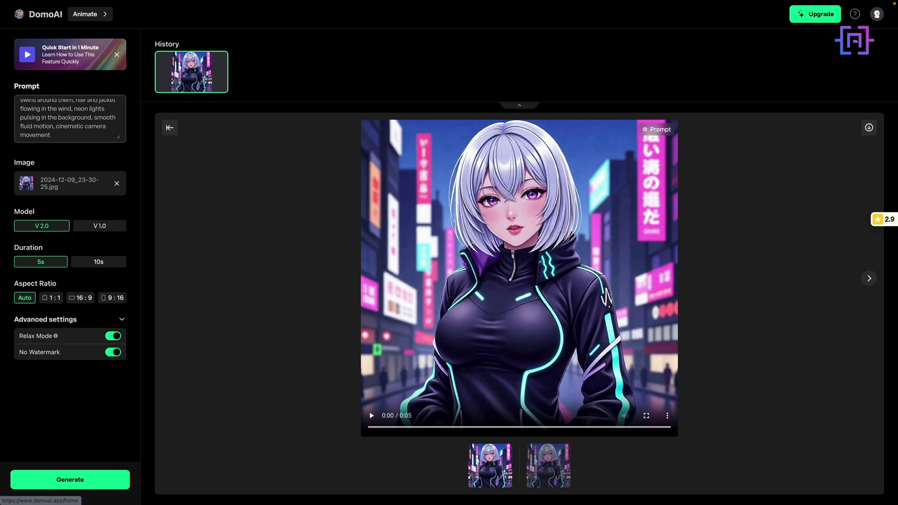
# Generate a 3s Anime v5.3 Move video from the character clip and image, prompting magical particles and a smooth 360-degree rotation, and open the result.
pyautogui.click(45, 14)
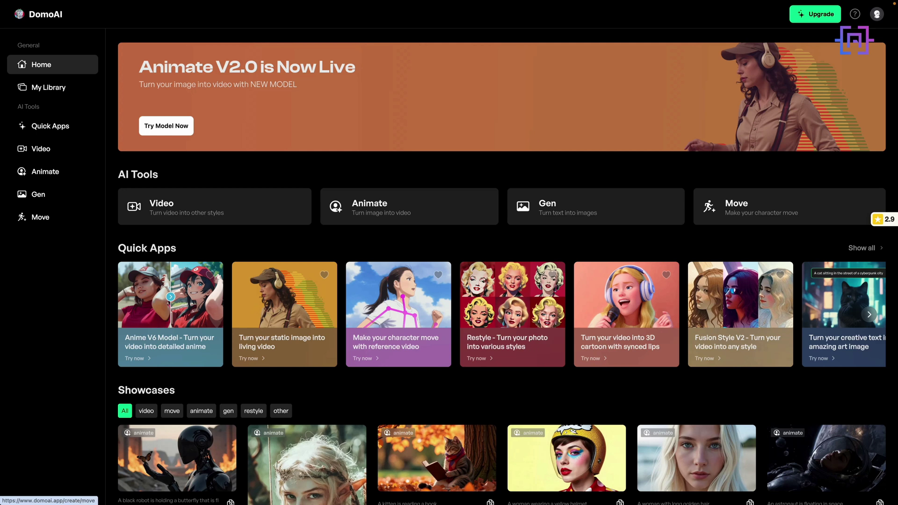
pyautogui.click(734, 208)
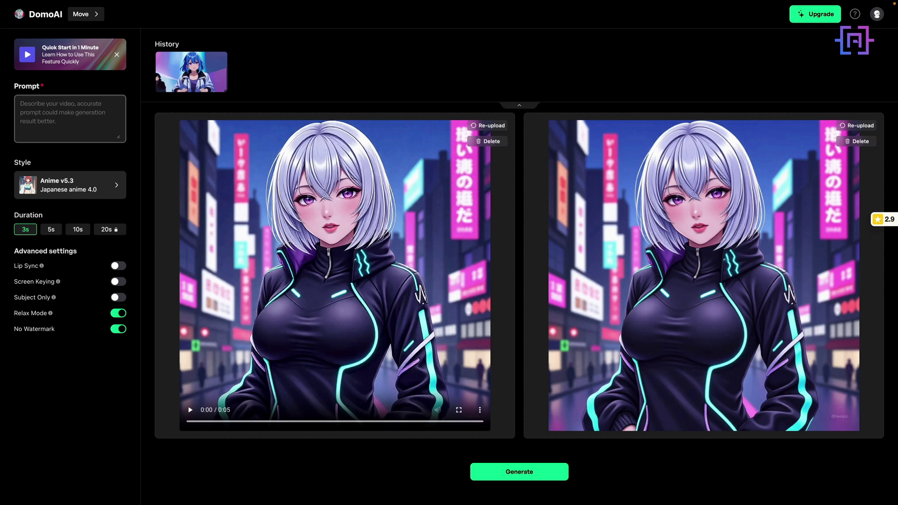
pyautogui.hotkey('ctrl', 'v')
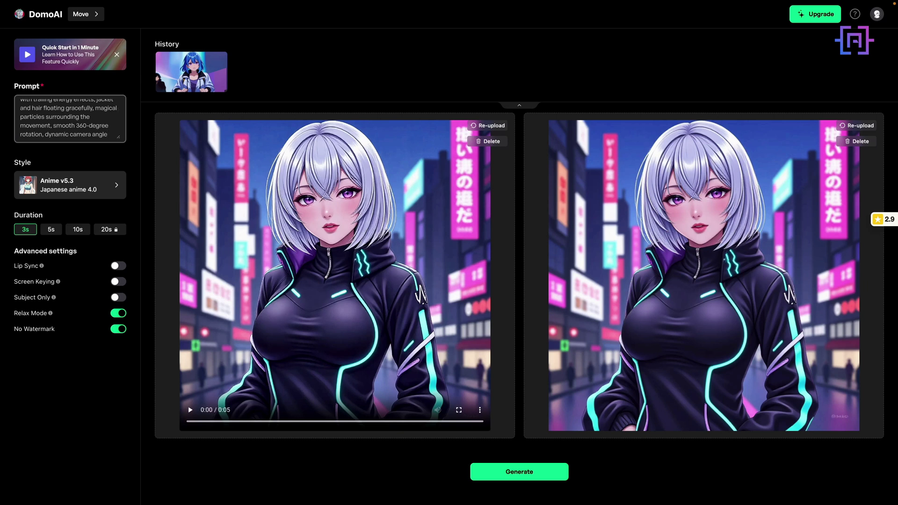
pyautogui.click(107, 135)
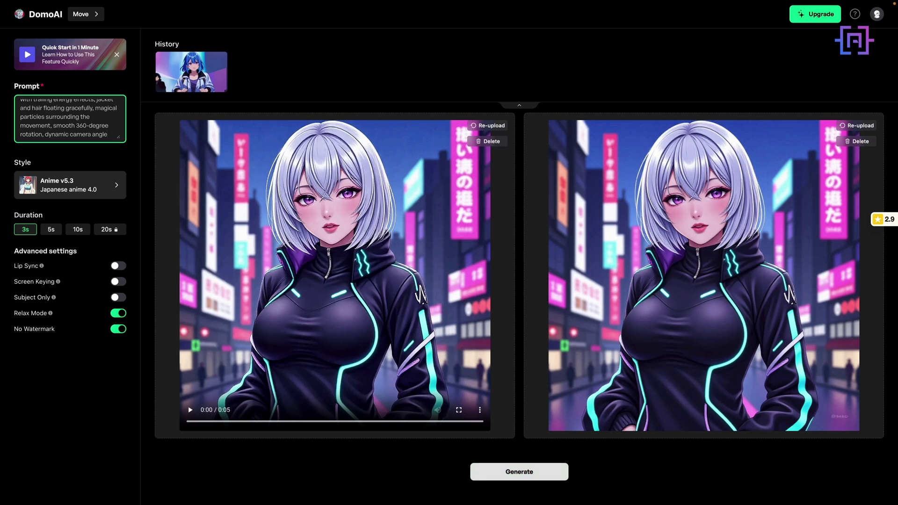
pyautogui.click(519, 472)
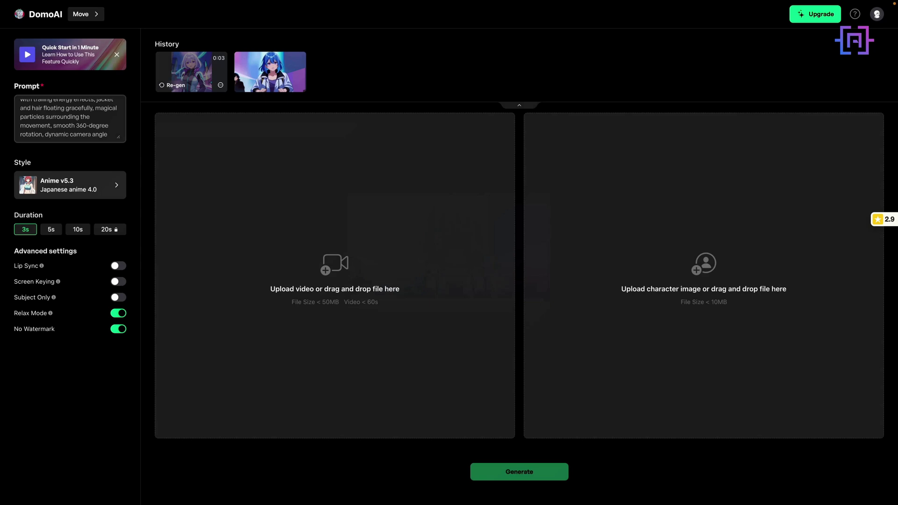
pyautogui.click(191, 71)
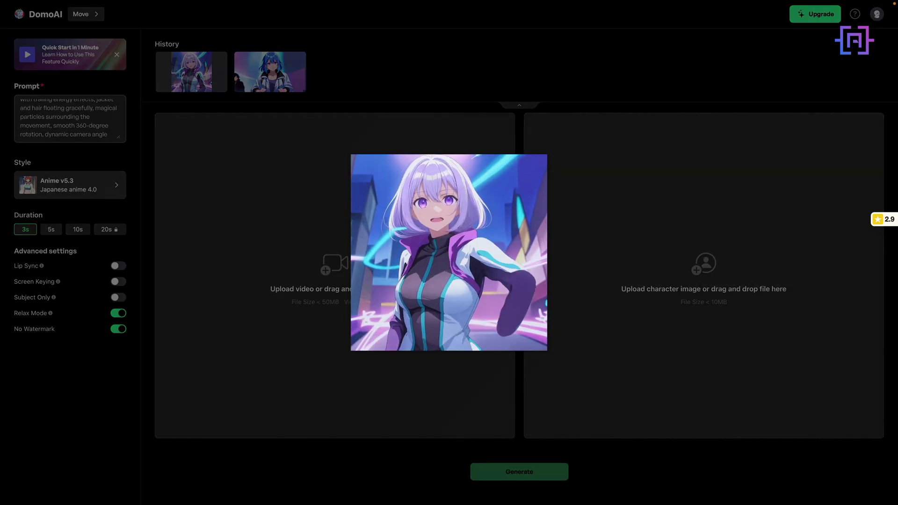